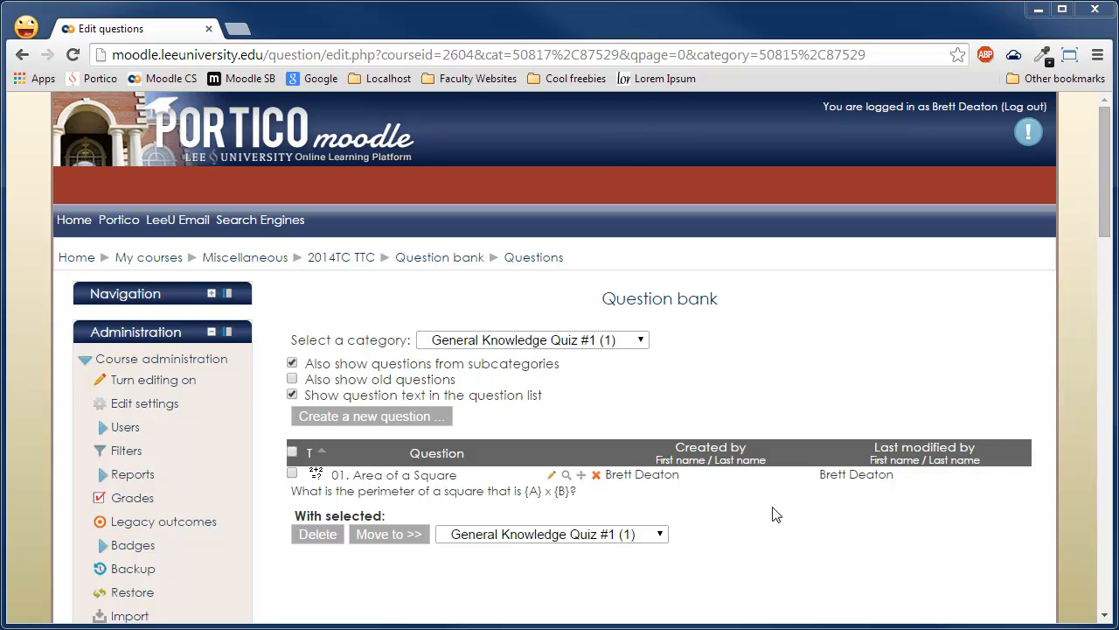
# Step: Start a new Calculated multichoice question in the General Knowledge Quiz #1 category
pyautogui.click(420, 424)
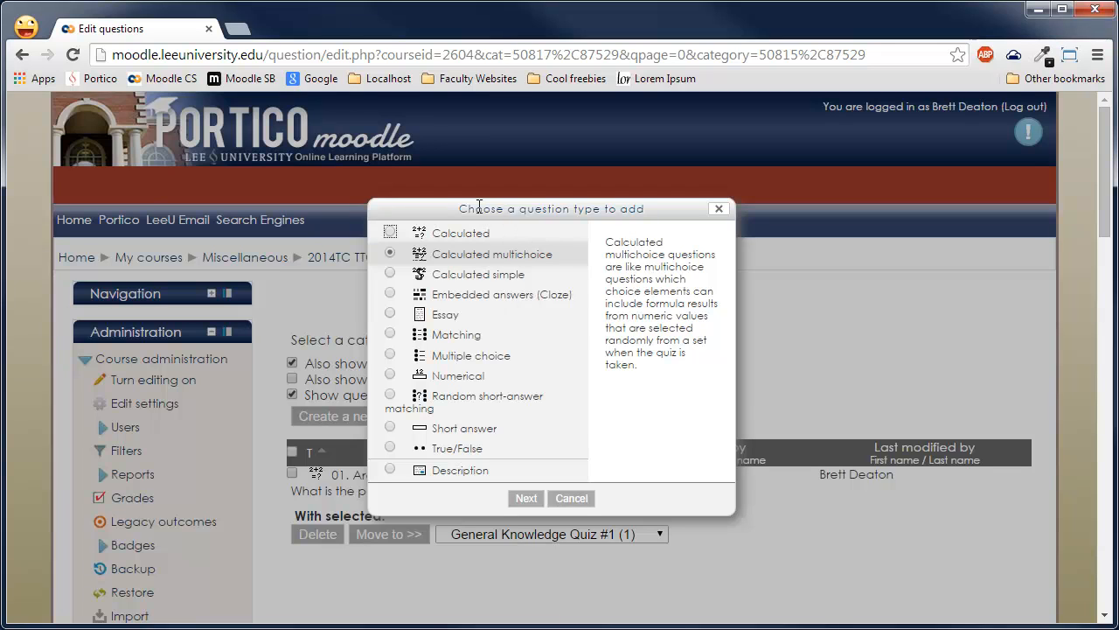
pyautogui.click(486, 253)
pyautogui.click(529, 498)
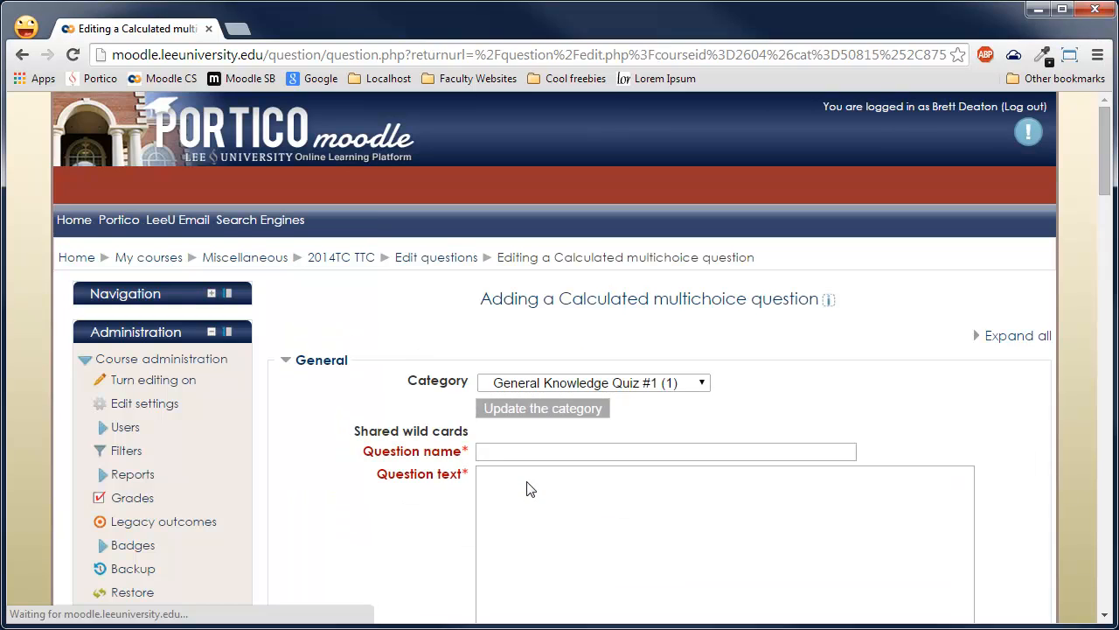
# Step: Name the question "02. Differences between integers" and enter the question text "What is the difference between {A} and {B}?"
pyautogui.scroll(-2, 542, 452)
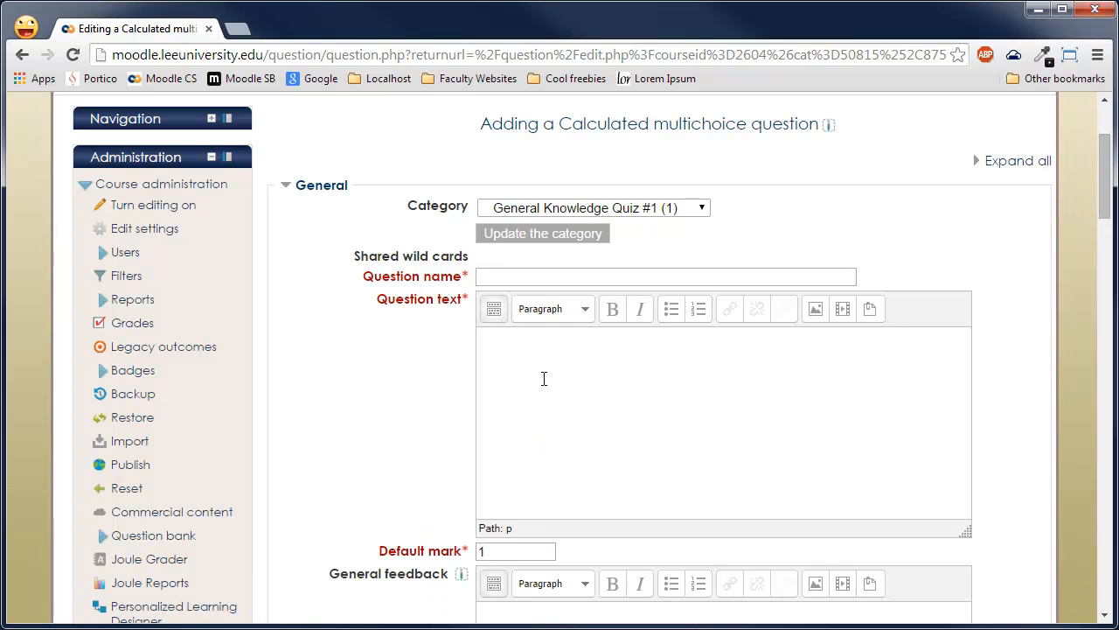
pyautogui.click(573, 278)
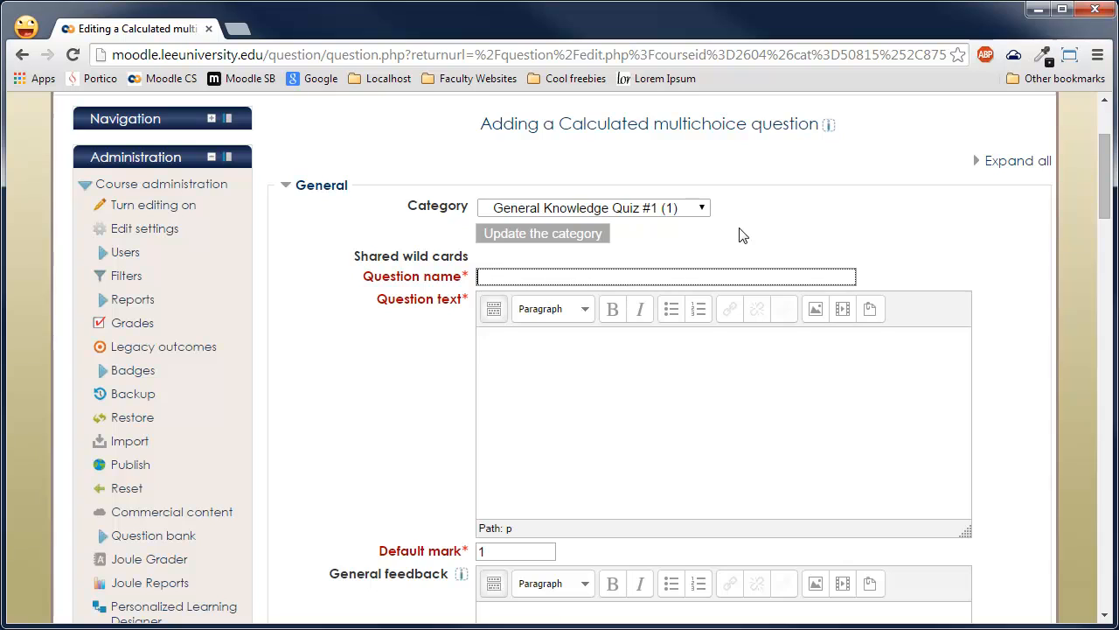
pyautogui.write('02. Differences between integers')
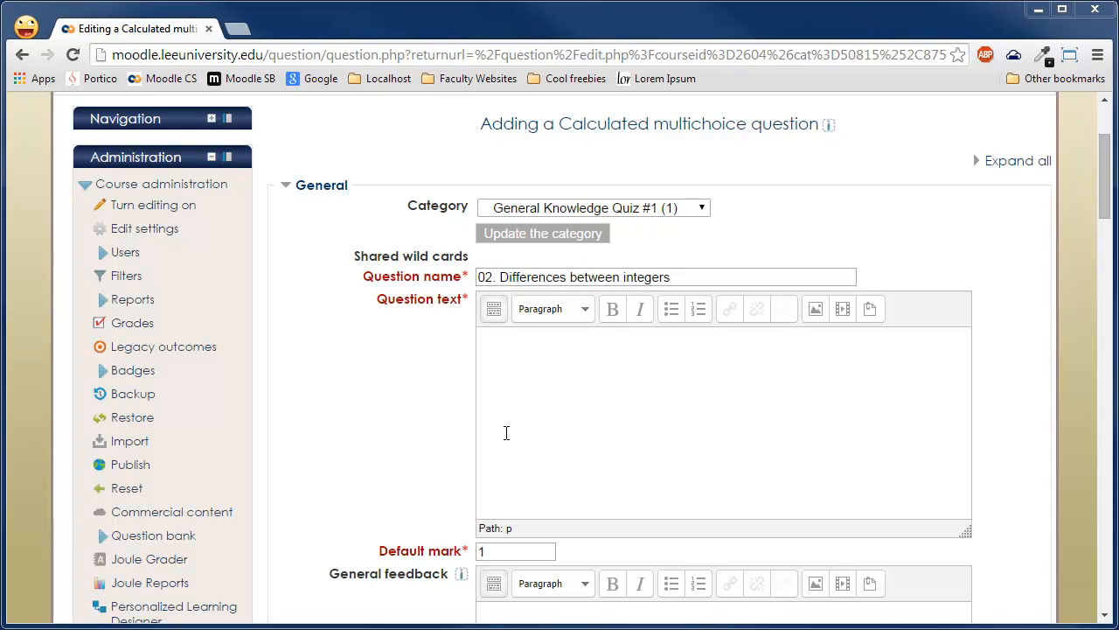
pyautogui.click(504, 397)
pyautogui.write('What is the difference between {A} and {B}?')
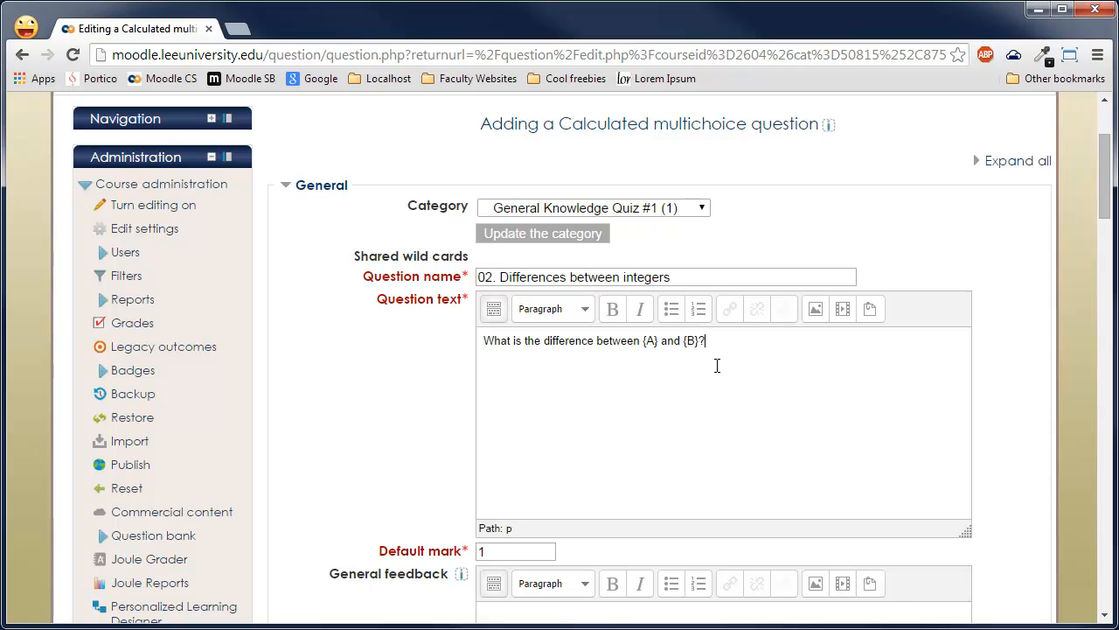
# Step: Enter {={A}-{B}} as the formula for Choice 1 and set its grade to 100%
pyautogui.scroll(-2, 717, 365)
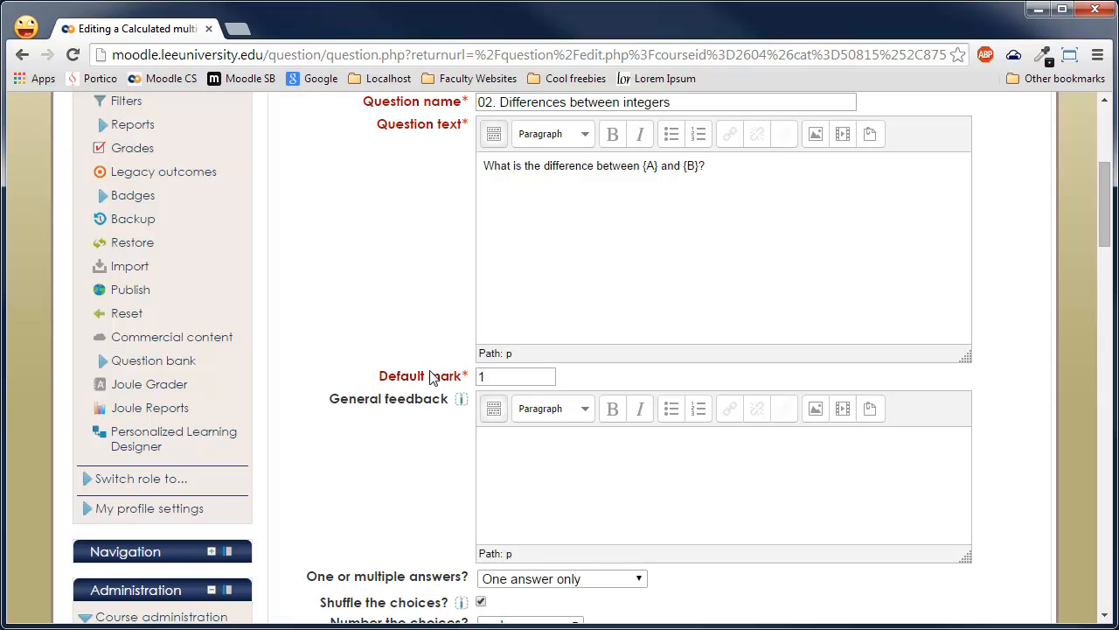
pyautogui.scroll(-2, 495, 376)
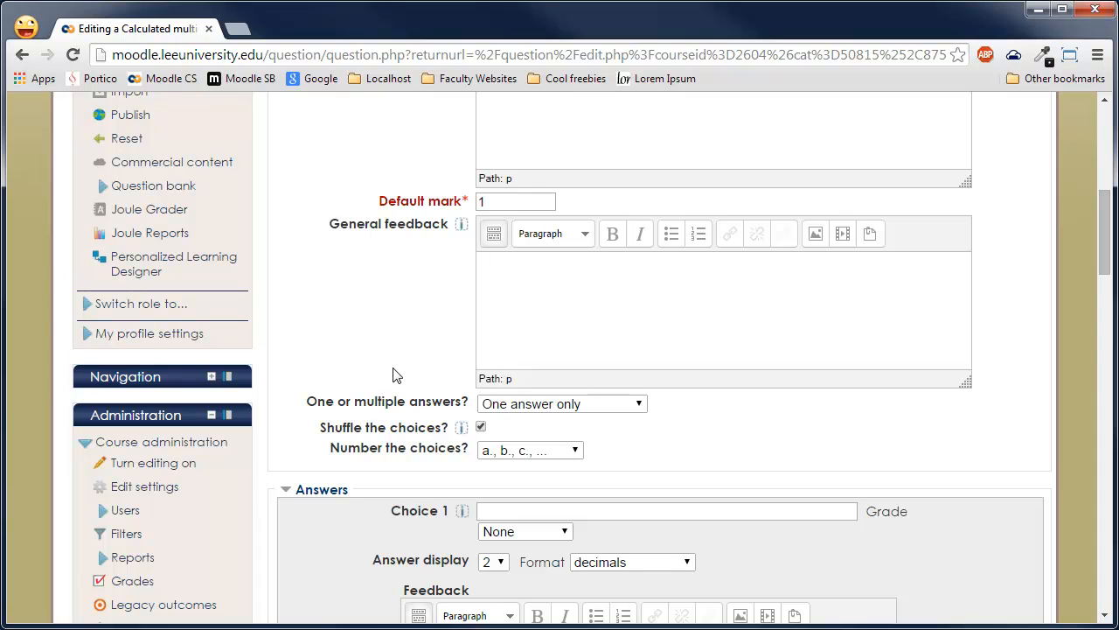
pyautogui.click(481, 427)
pyautogui.scroll(-2, 600, 425)
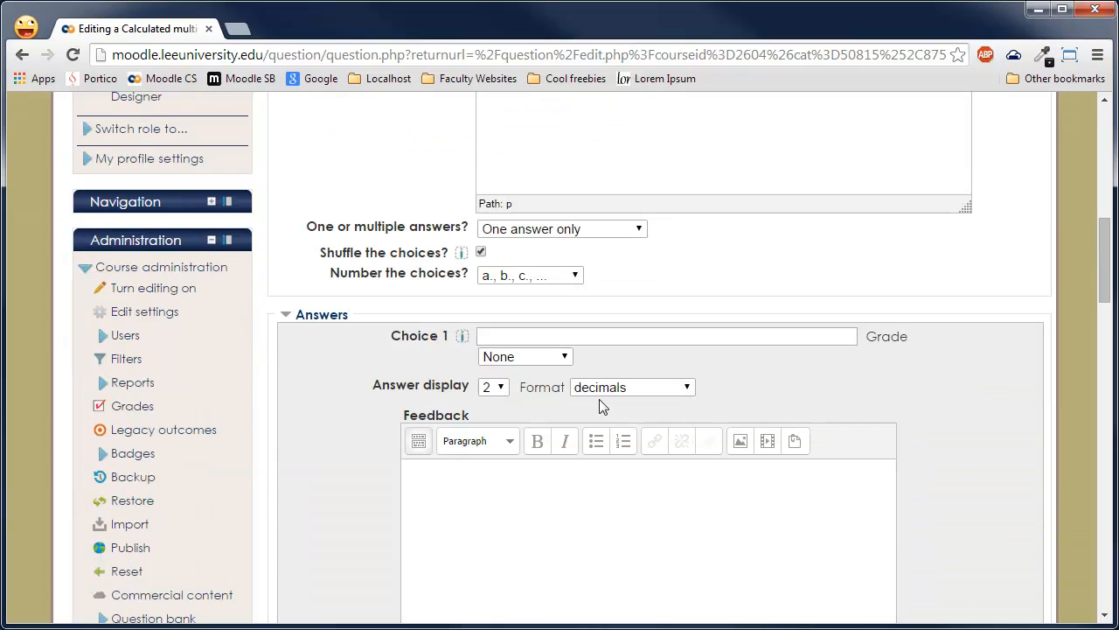
pyautogui.click(507, 339)
pyautogui.write('{={A}-{B}}')
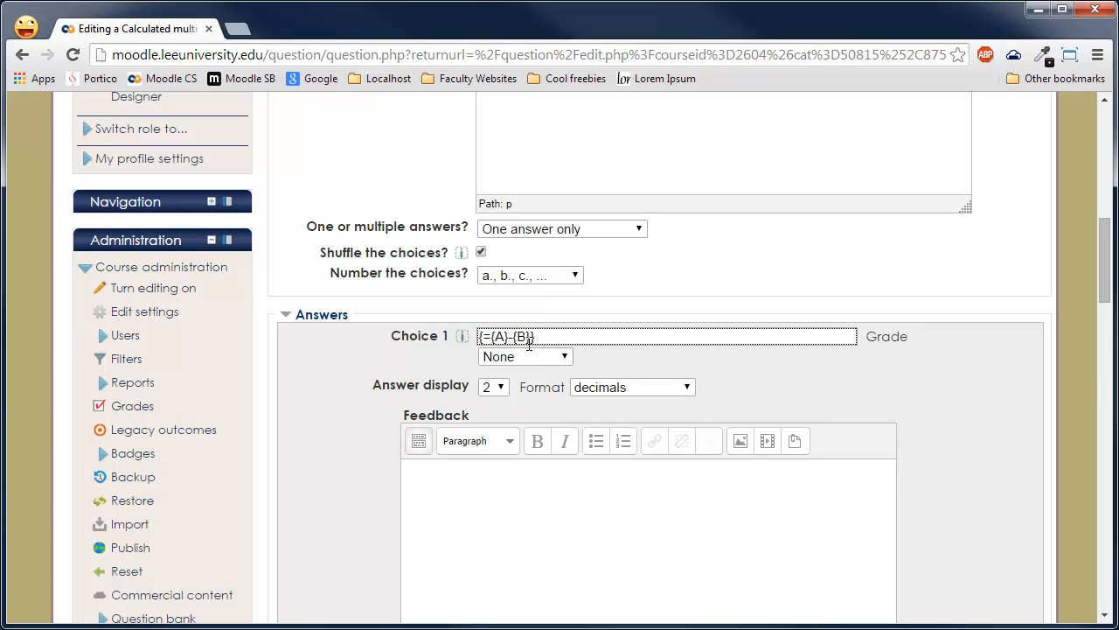
pyautogui.click(558, 360)
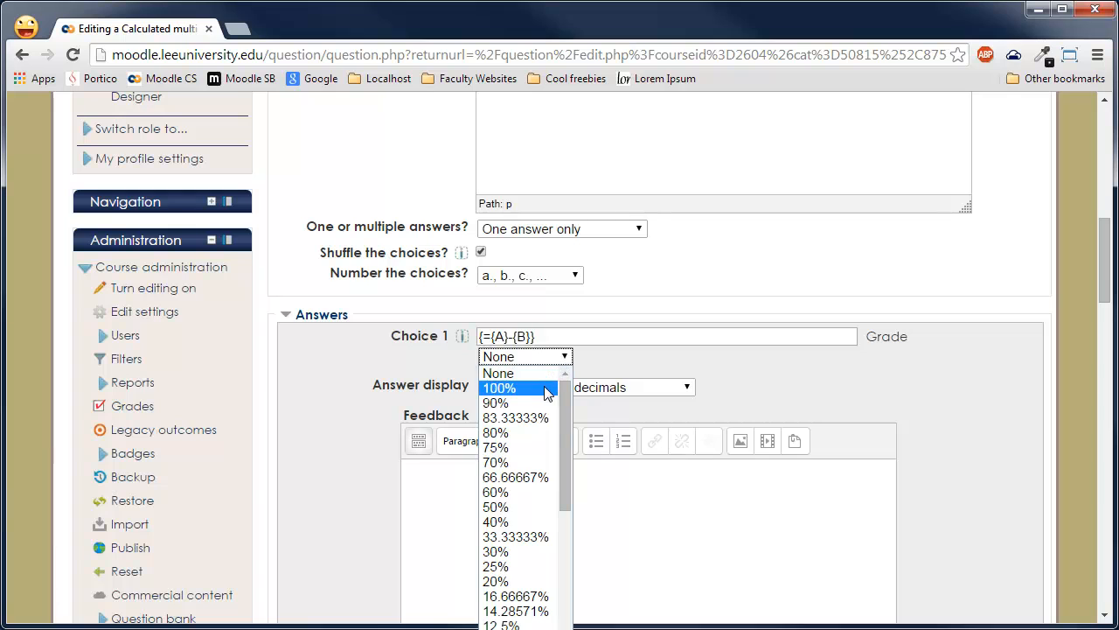
pyautogui.click(547, 387)
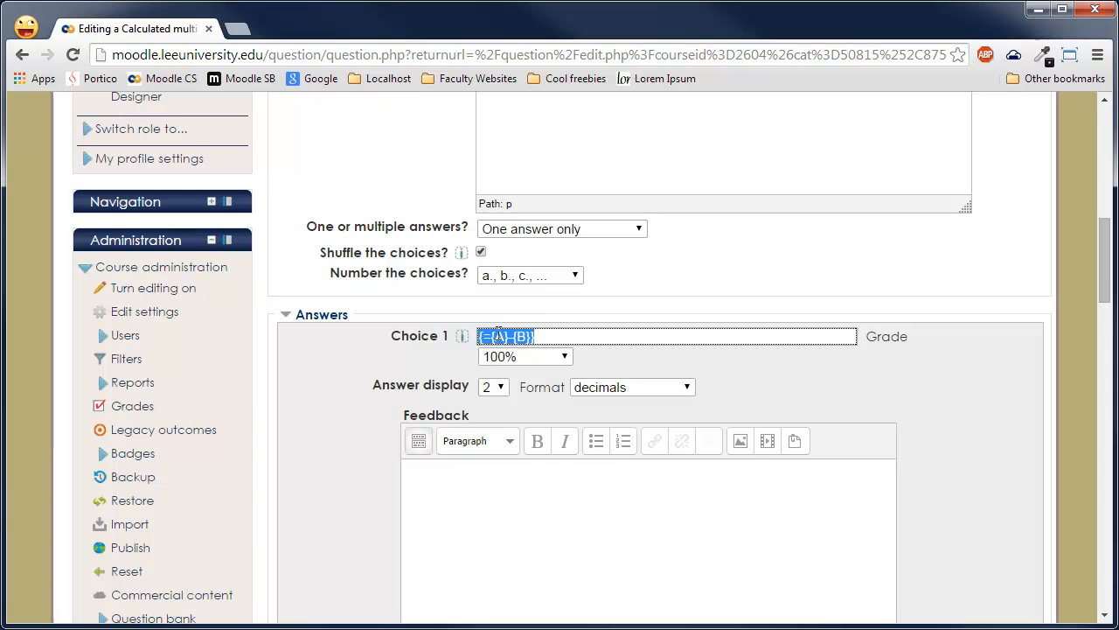
# Step: Enter the sum formula {={A}+{B}} as Choice 2, leaving its grade at None
pyautogui.scroll(-4, 500, 333)
pyautogui.click(514, 365)
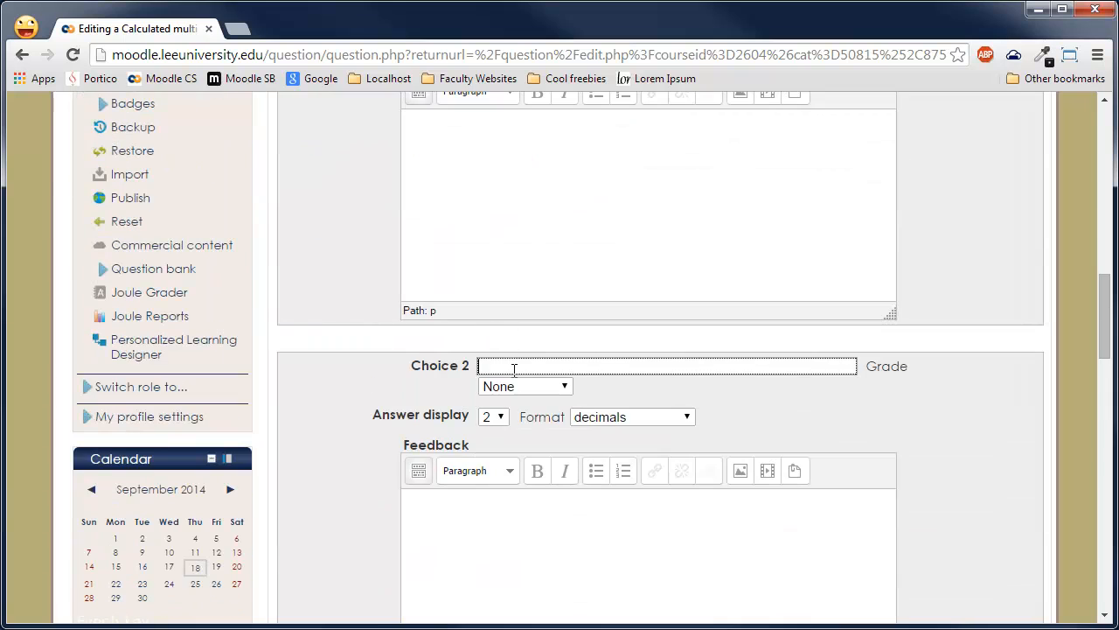
pyautogui.write('{={A}-{B}}')
pyautogui.moveTo(508, 368); pyautogui.dragTo(517, 368)
pyautogui.write('+')
# Step: Enter the product formula {={A}*{B}} as Choice 3, leaving its grade at None
pyautogui.scroll(-5, 537, 355)
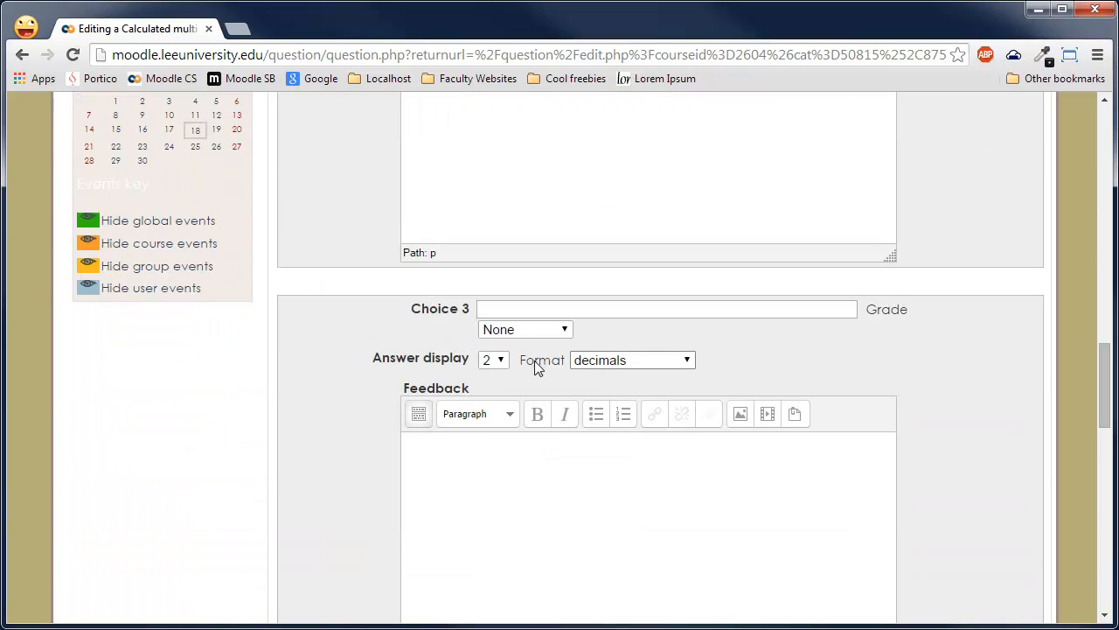
pyautogui.click(525, 311)
pyautogui.write('{={A}-{B}}')
pyautogui.moveTo(515, 310); pyautogui.dragTo(510, 310)
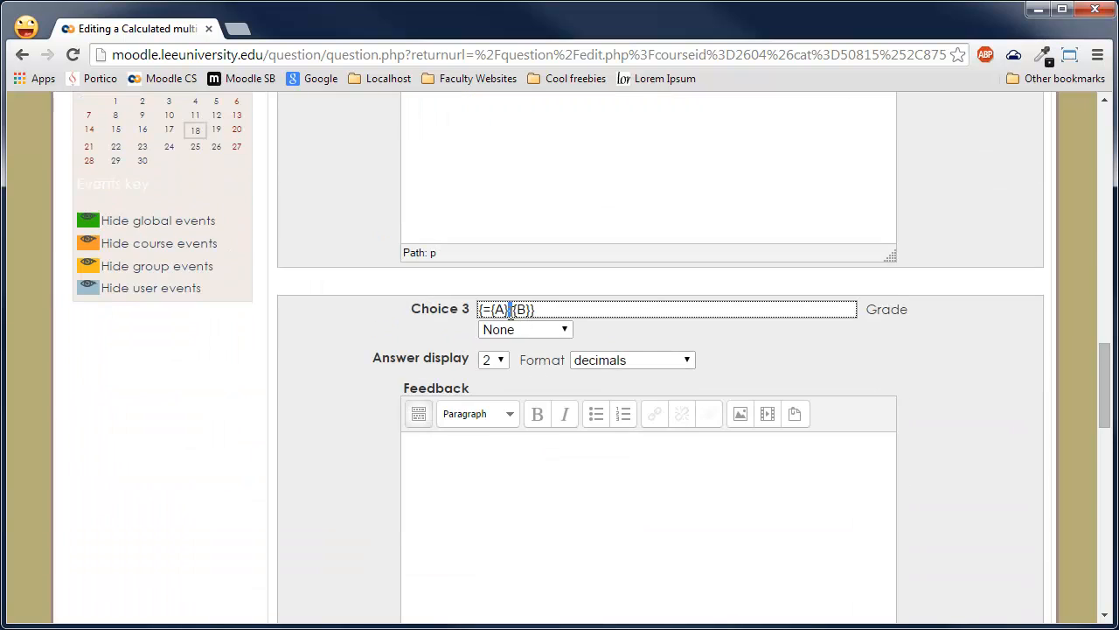
pyautogui.write('*')
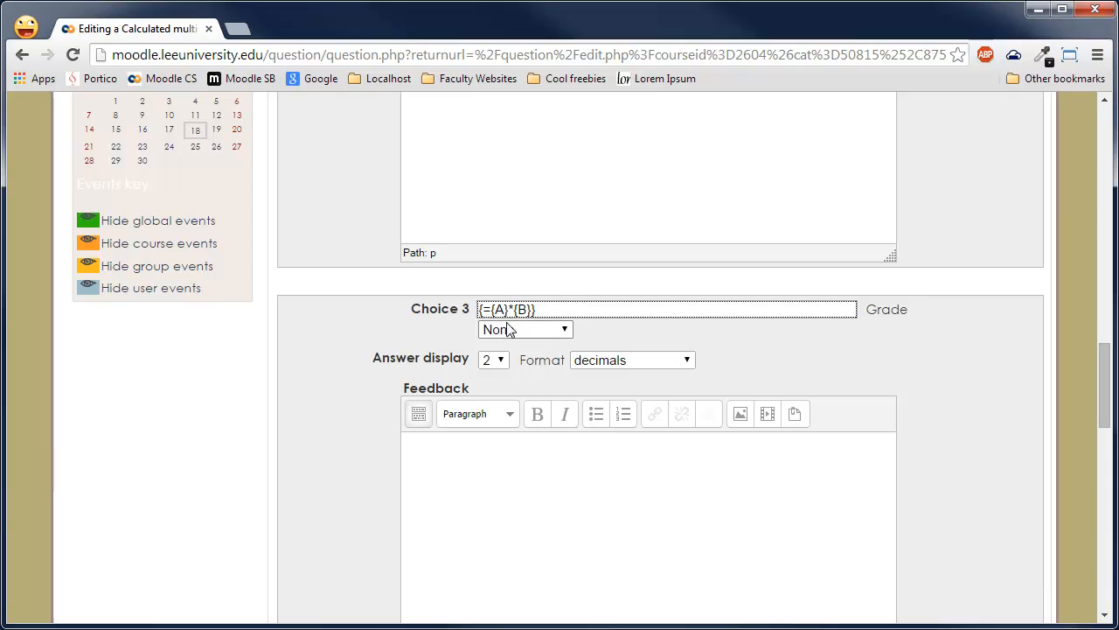
# Step: Enter the quotient formula {={A}/{B}} as Choice 4, leaving its grade at None
pyautogui.scroll(-4, 511, 327)
pyautogui.click(507, 339)
pyautogui.write('{={A}-{B}}')
pyautogui.moveTo(515, 339); pyautogui.dragTo(510, 339)
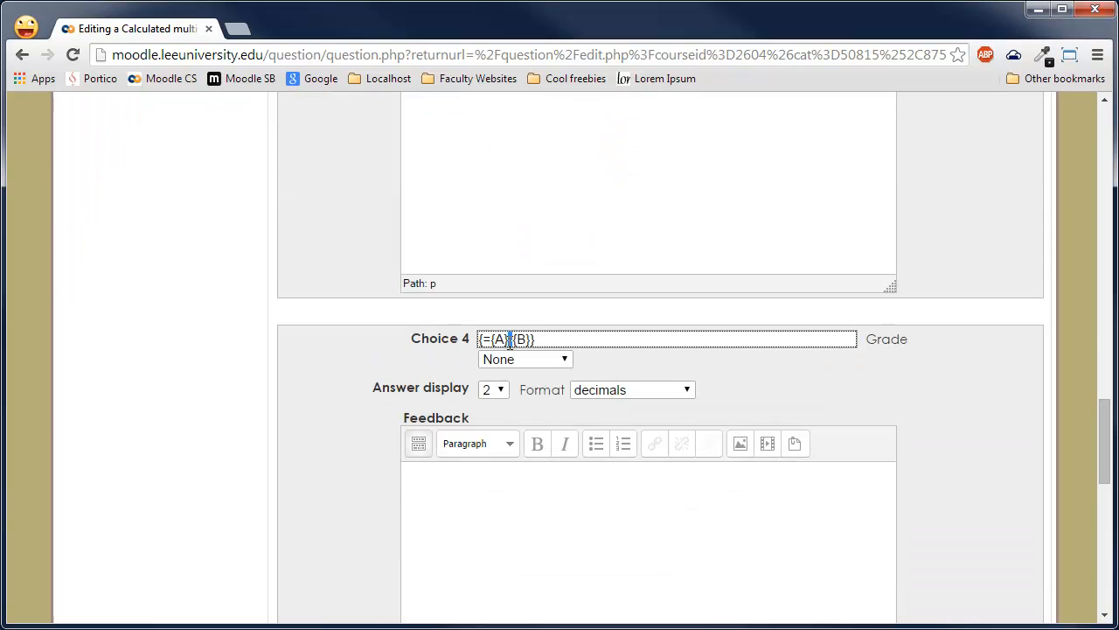
pyautogui.write('/')
# Step: Save the question form and accept the default wildcard dataset properties without synchronizing
pyautogui.scroll(-10, 550, 368)
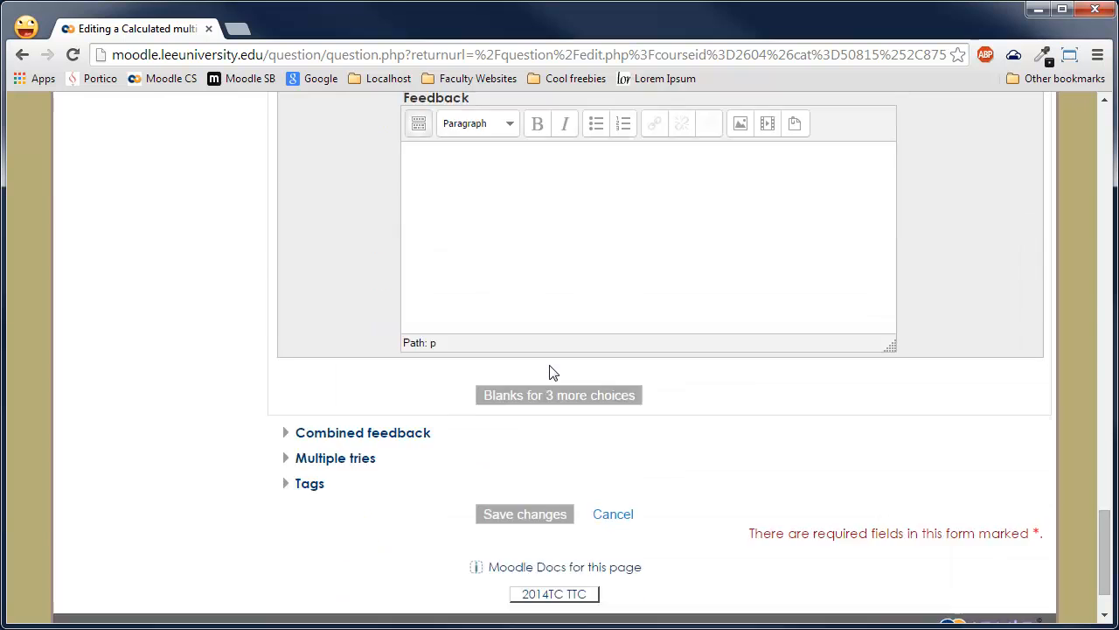
pyautogui.scroll(-2, 549, 368)
pyautogui.click(552, 437)
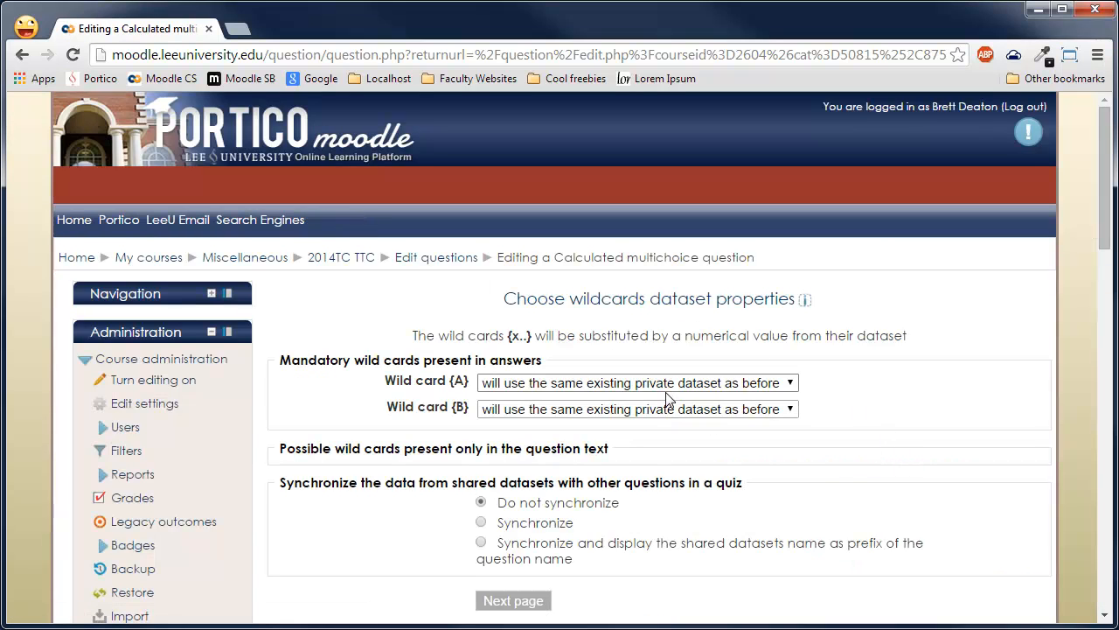
pyautogui.scroll(-2, 670, 397)
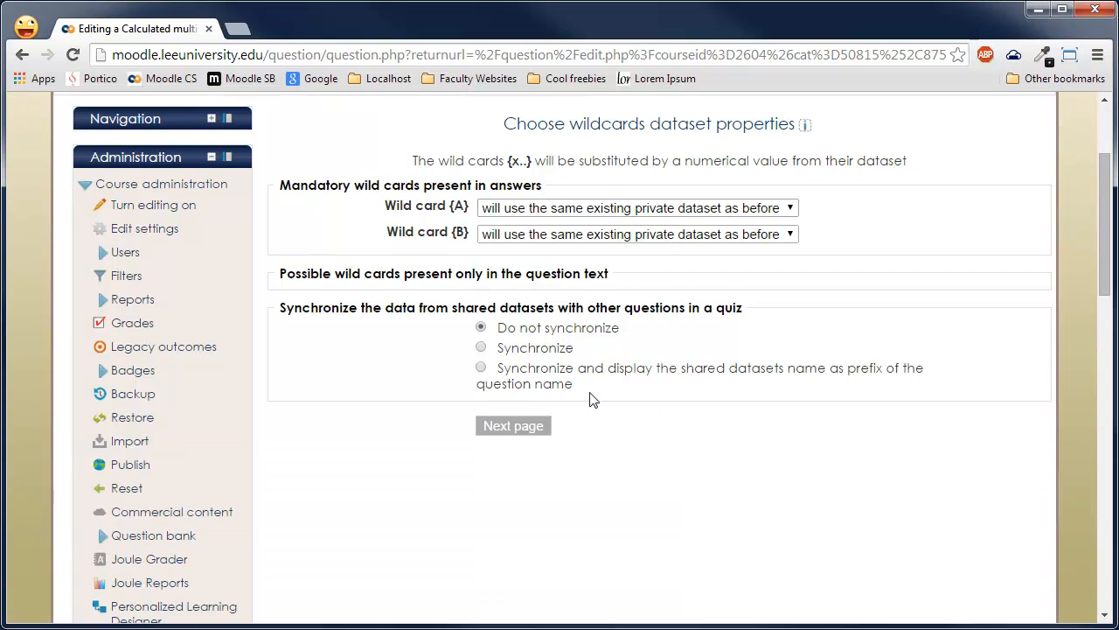
pyautogui.click(510, 428)
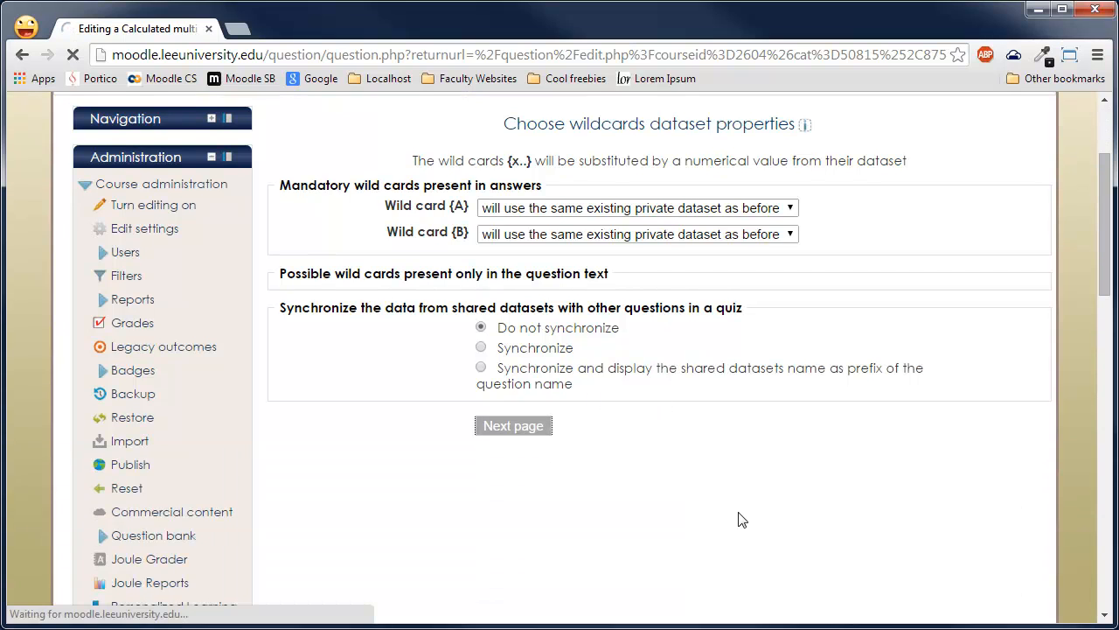
# Step: Set the maximum of the value range to 20 for wild cards {A} and {B}, and update the dataset parameters
pyautogui.scroll(-2, 738, 514)
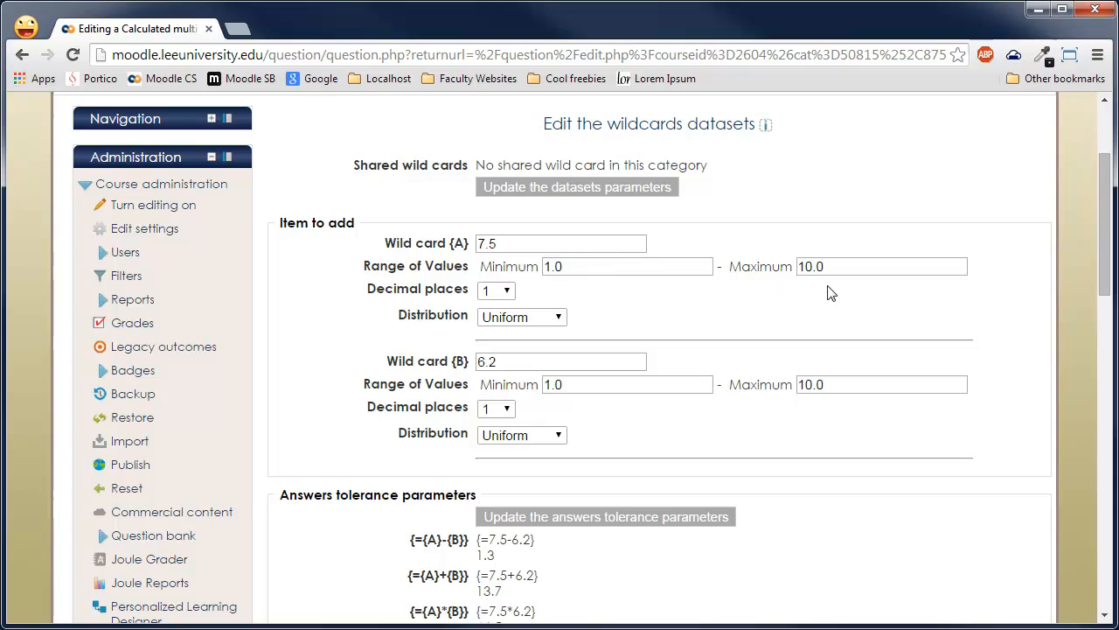
pyautogui.moveTo(831, 266); pyautogui.dragTo(755, 274)
pyautogui.write('20')
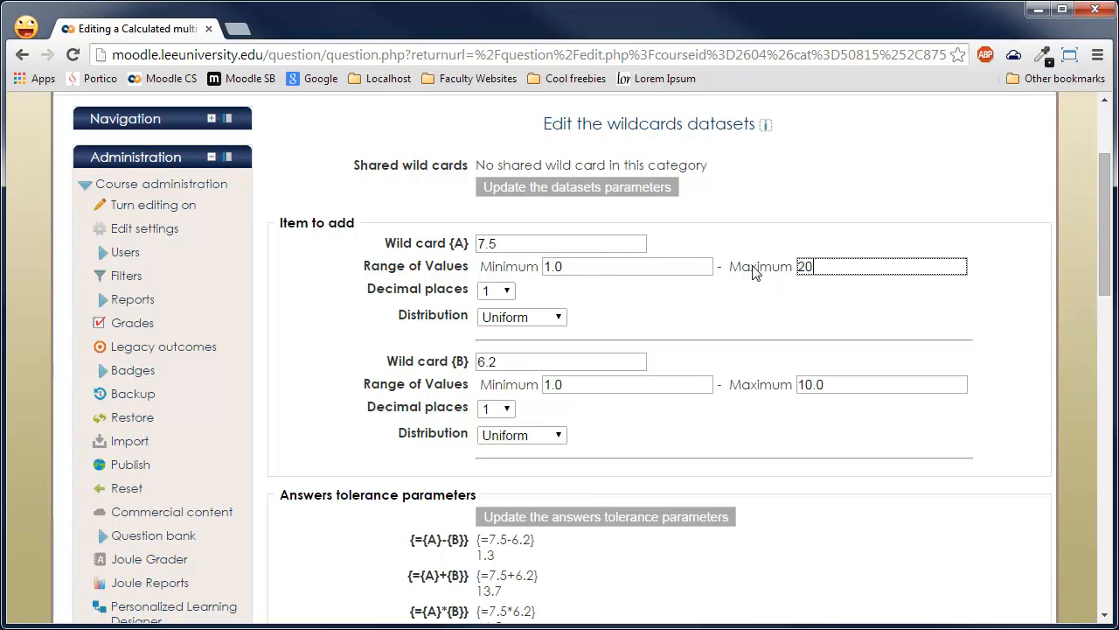
pyautogui.moveTo(845, 386); pyautogui.dragTo(699, 364)
pyautogui.write('20')
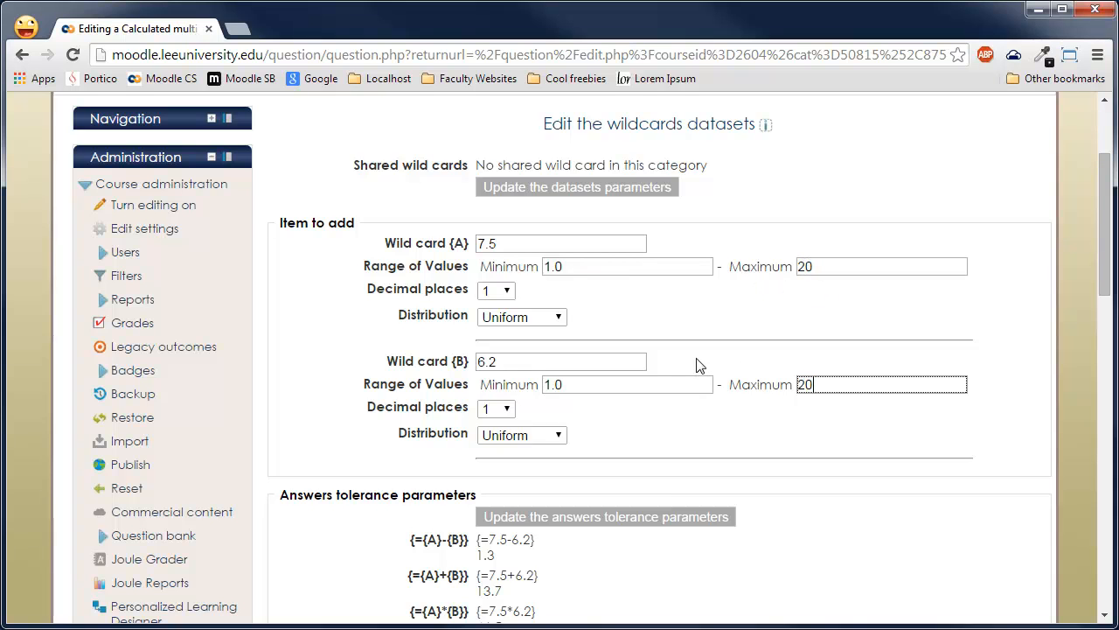
pyautogui.scroll(-1, 703, 363)
pyautogui.scroll(1, 703, 362)
pyautogui.click(603, 193)
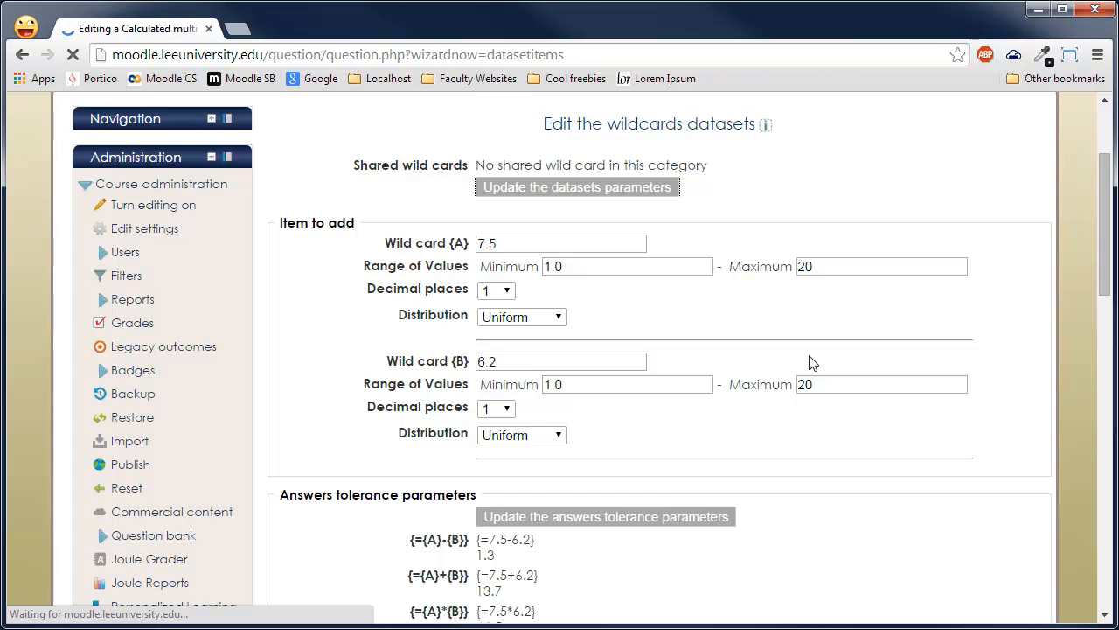
# Step: Add one new set of wild card values and review its calculated answers
pyautogui.scroll(-4, 809, 362)
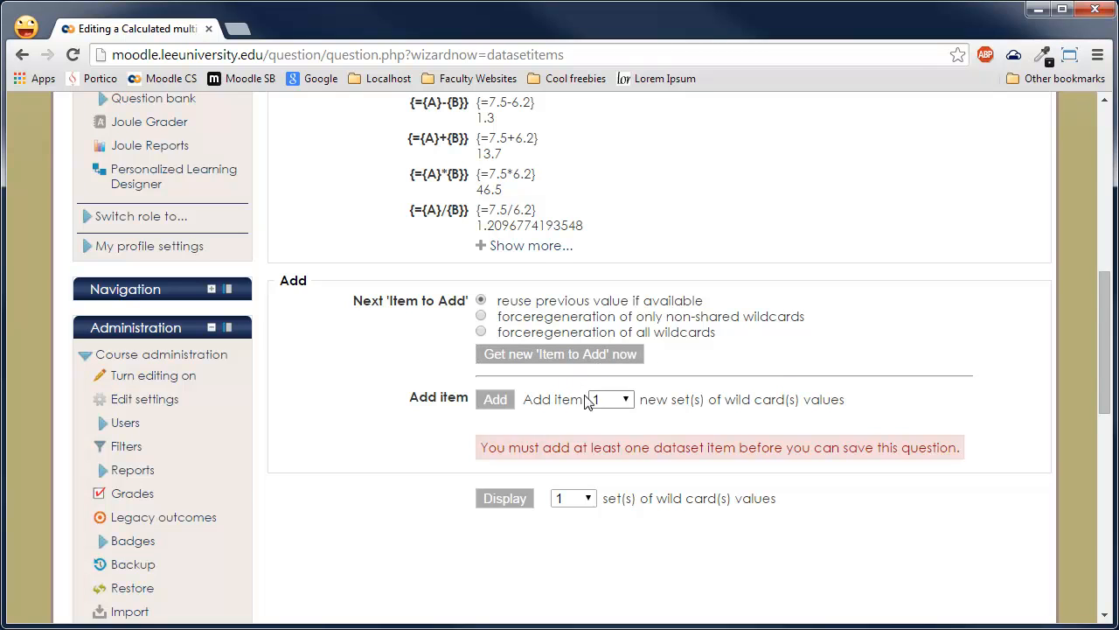
pyautogui.click(491, 399)
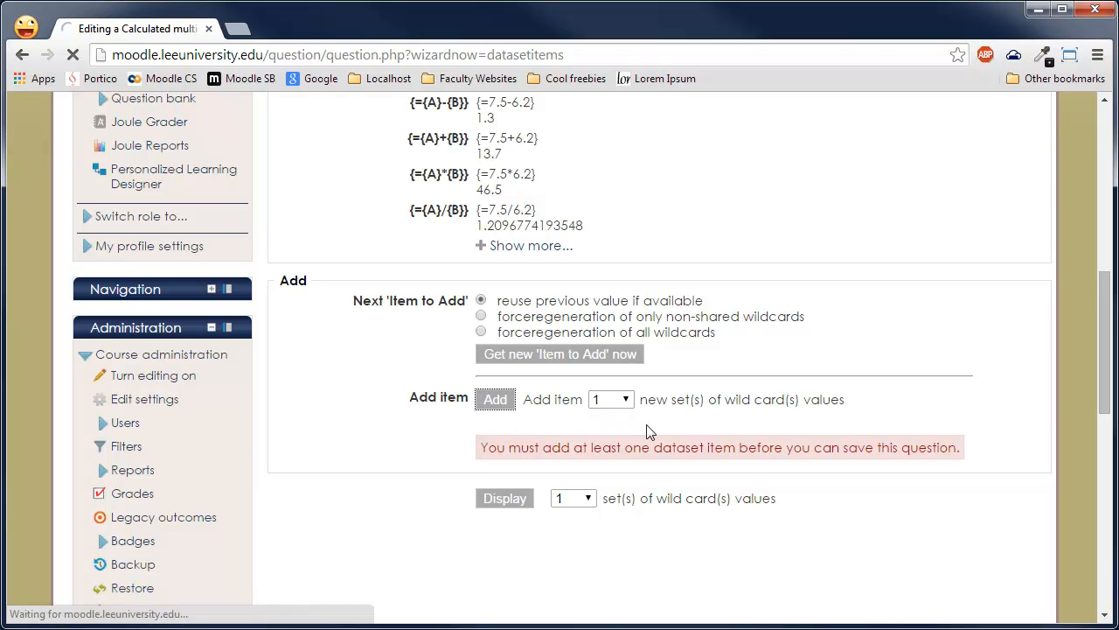
pyautogui.scroll(-6, 652, 420)
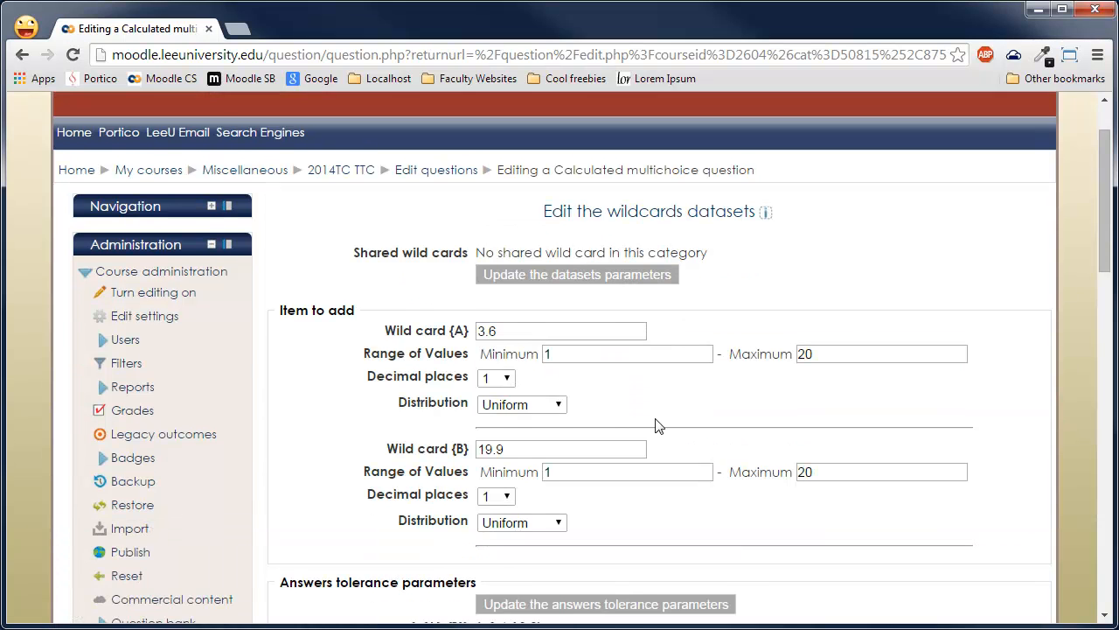
pyautogui.scroll(-4, 652, 402)
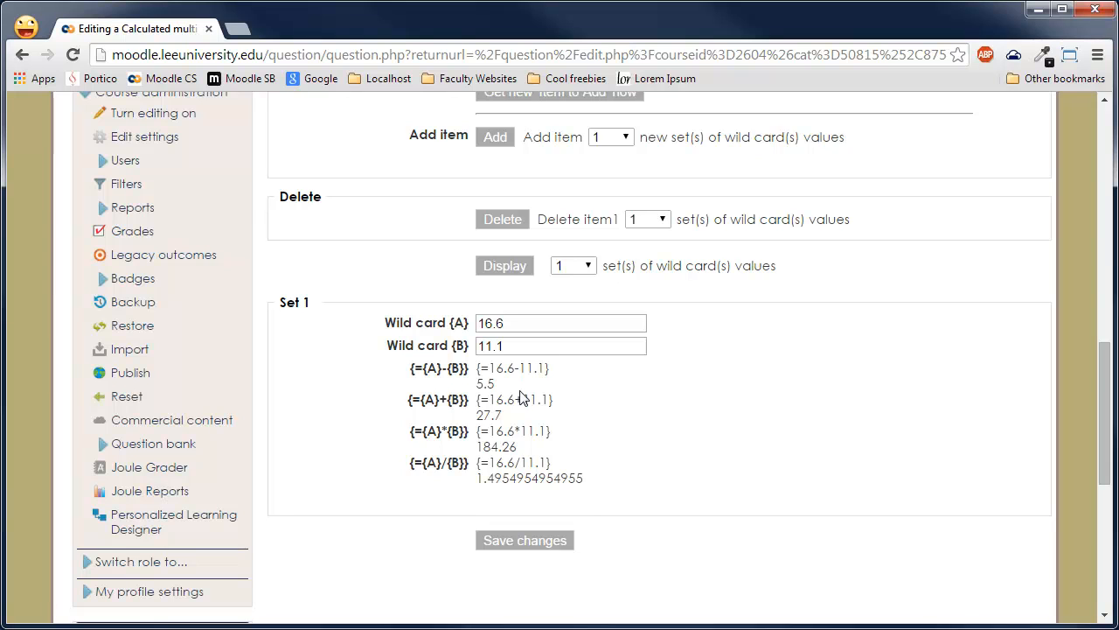
# Step: Add 10 more sets of wild card values to the question's dataset
pyautogui.click(615, 136)
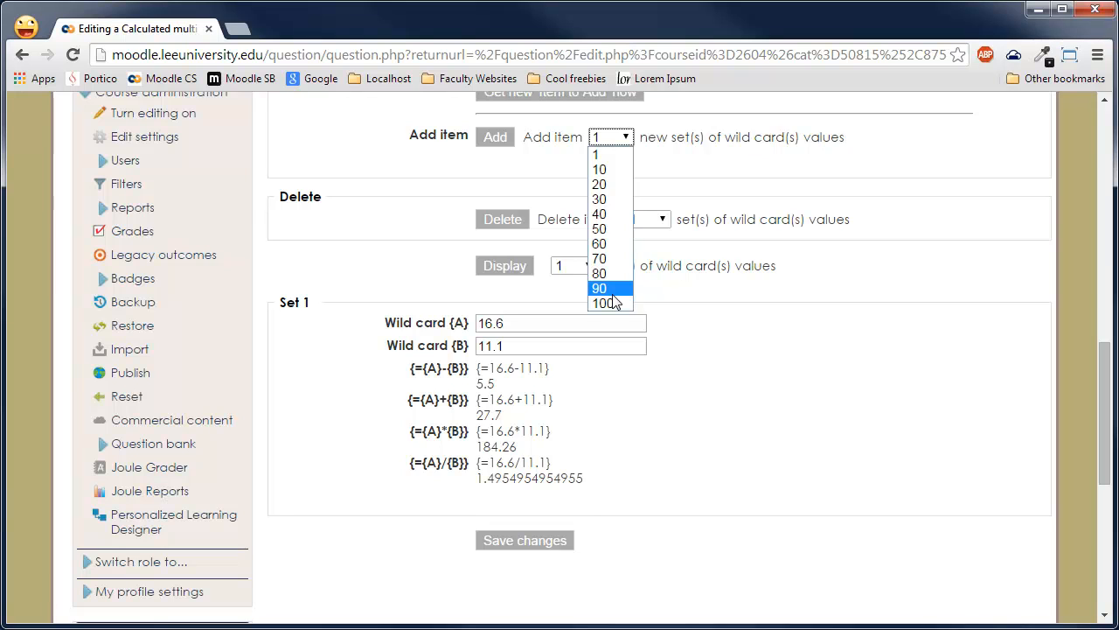
pyautogui.click(624, 171)
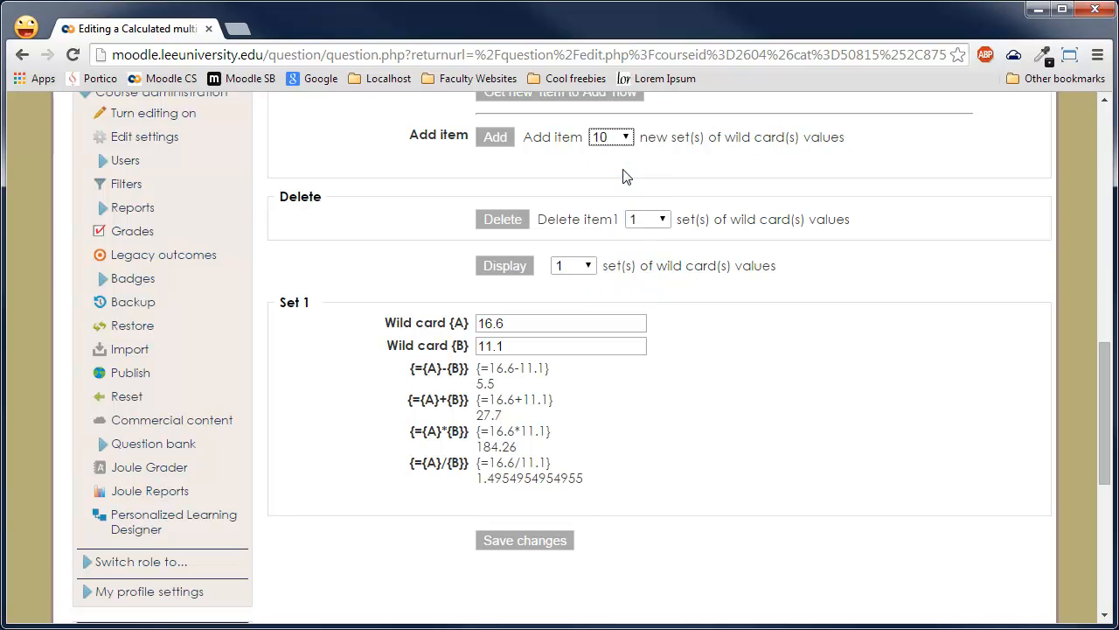
pyautogui.click(497, 137)
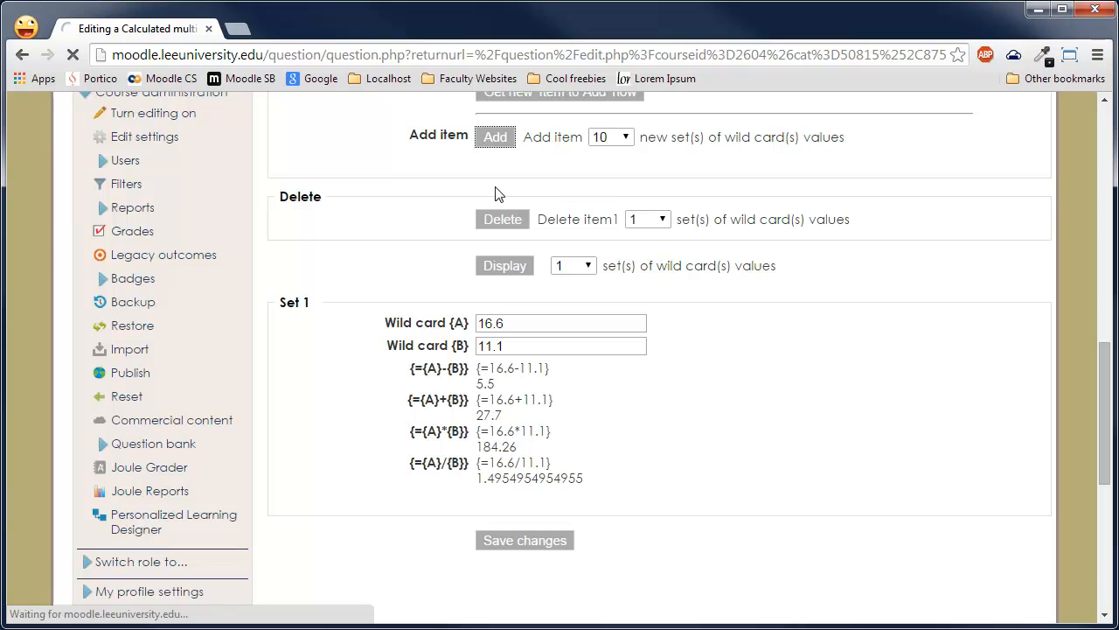
# Step: Display 10 sets of wild card values to review them, and save the question's changes
pyautogui.scroll(-5, 597, 341)
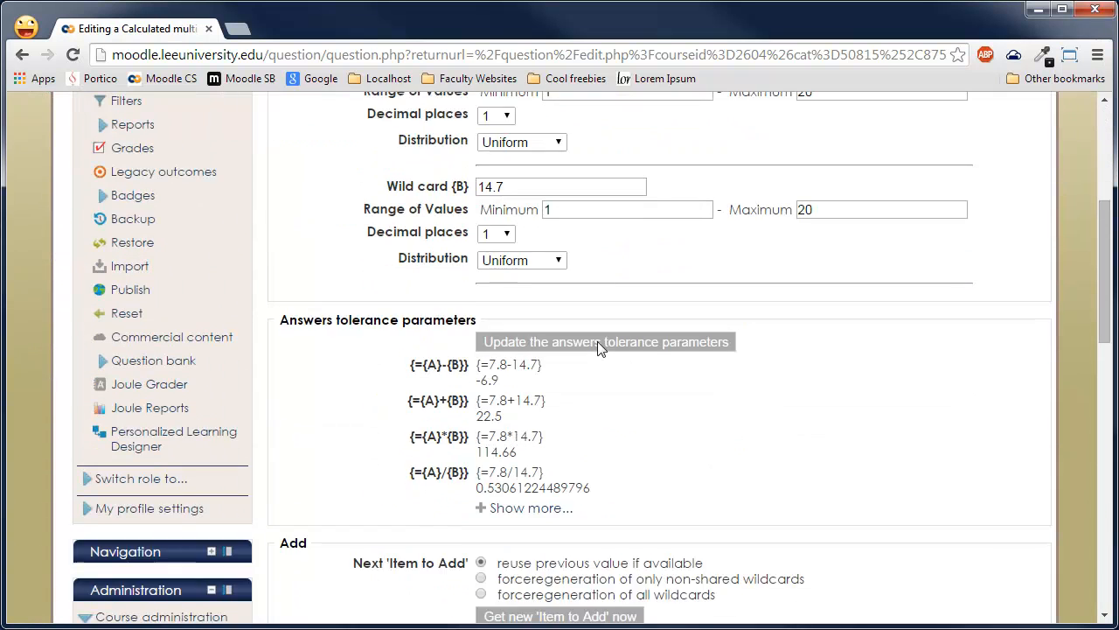
pyautogui.scroll(-4, 597, 338)
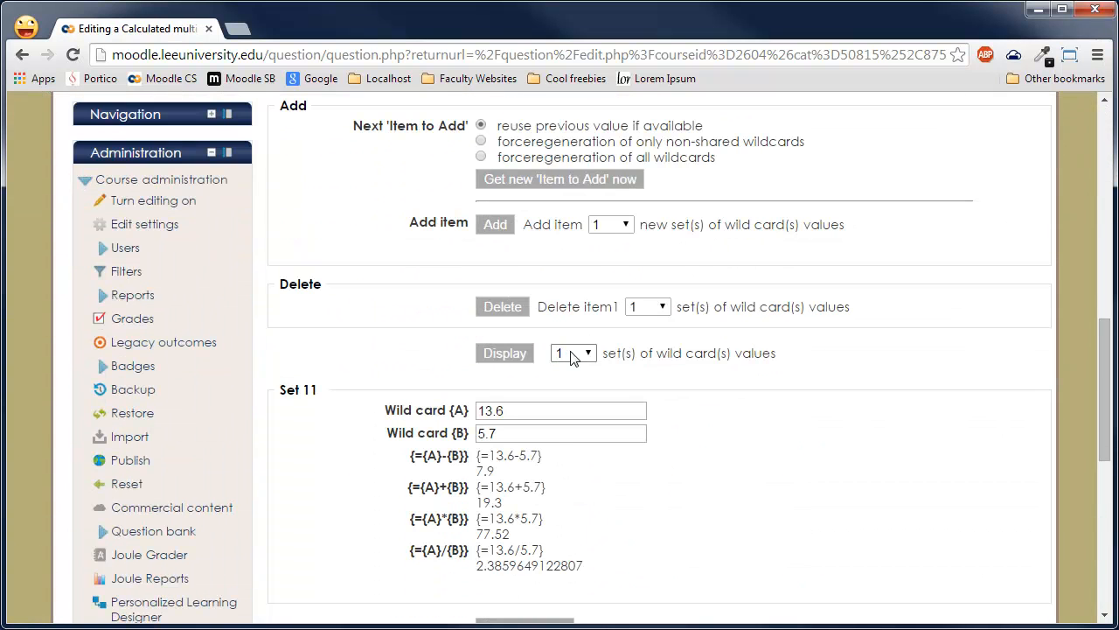
pyautogui.click(570, 353)
pyautogui.click(563, 413)
pyautogui.click(507, 356)
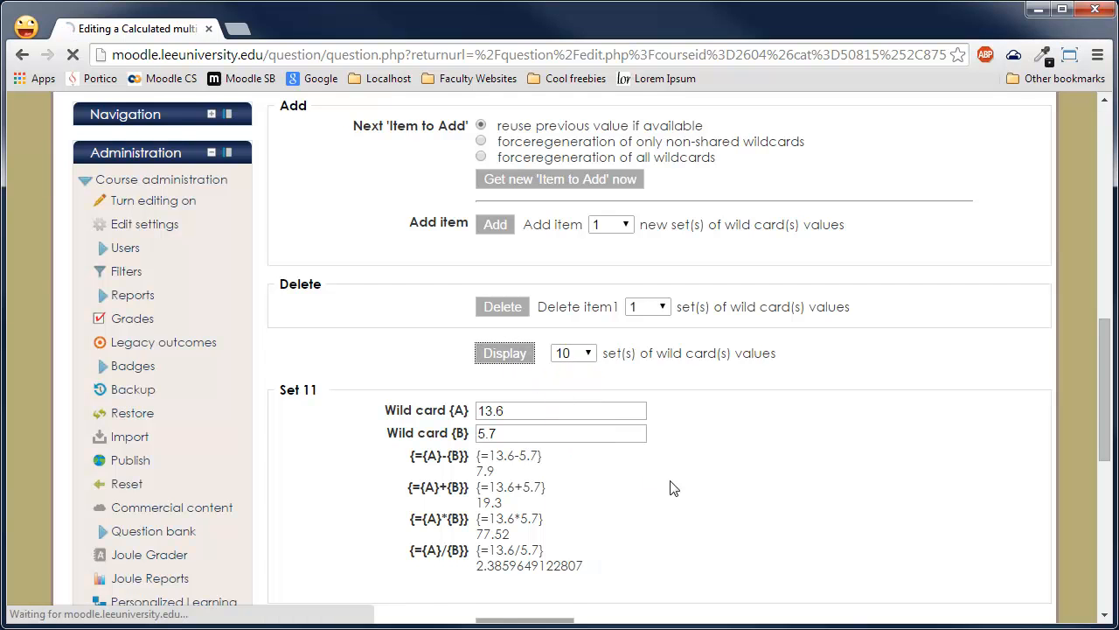
pyautogui.scroll(-5, 704, 485)
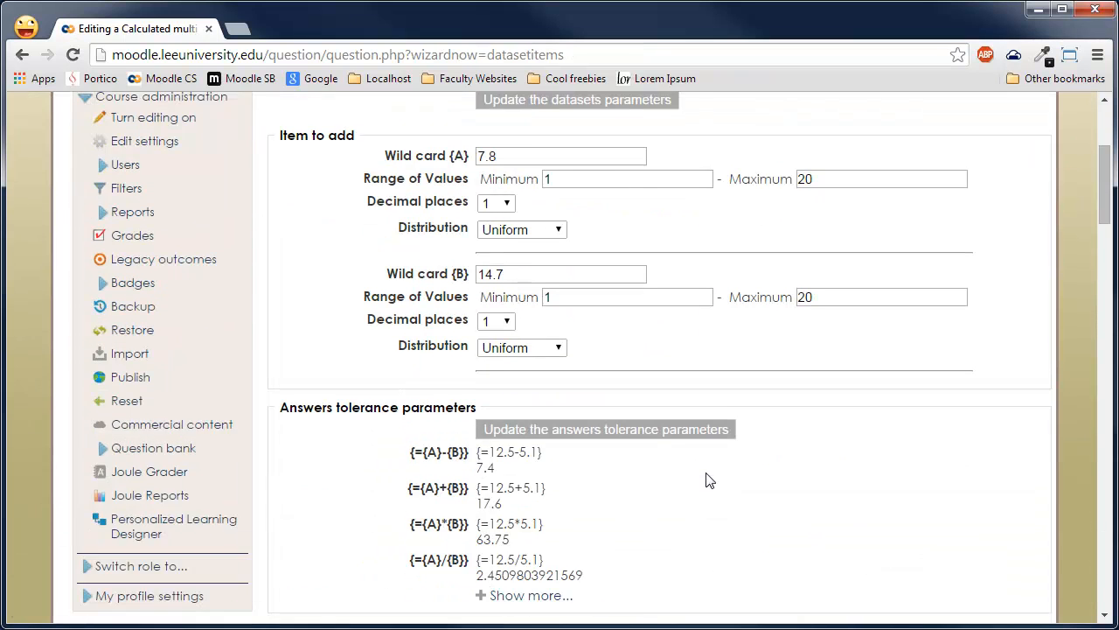
pyautogui.scroll(-12, 708, 472)
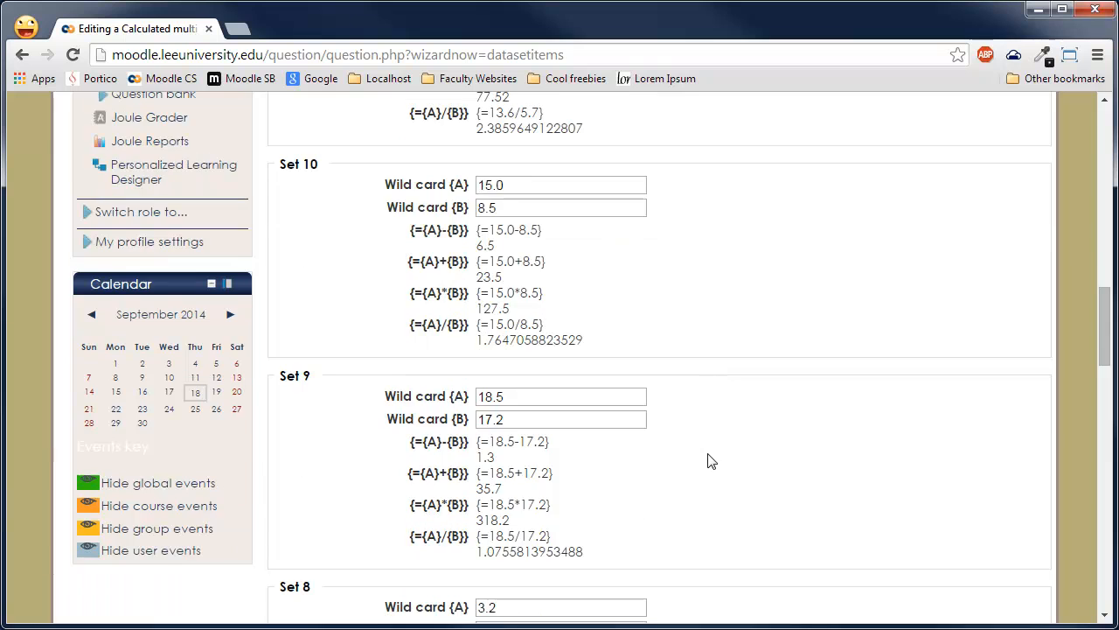
pyautogui.scroll(-15, 710, 460)
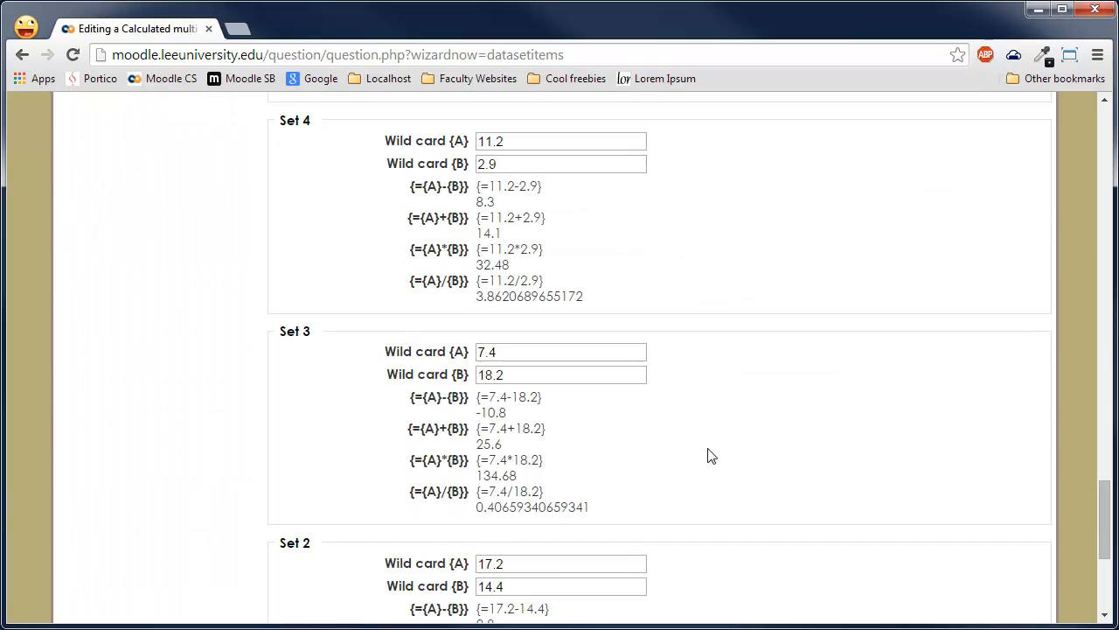
pyautogui.scroll(-3, 710, 451)
pyautogui.click(508, 455)
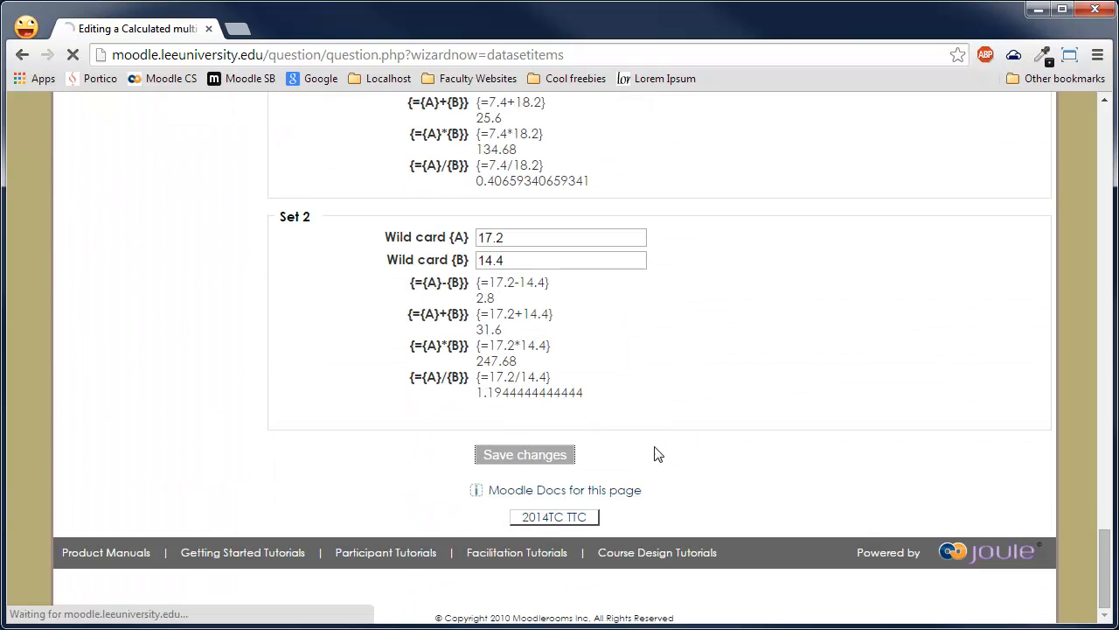